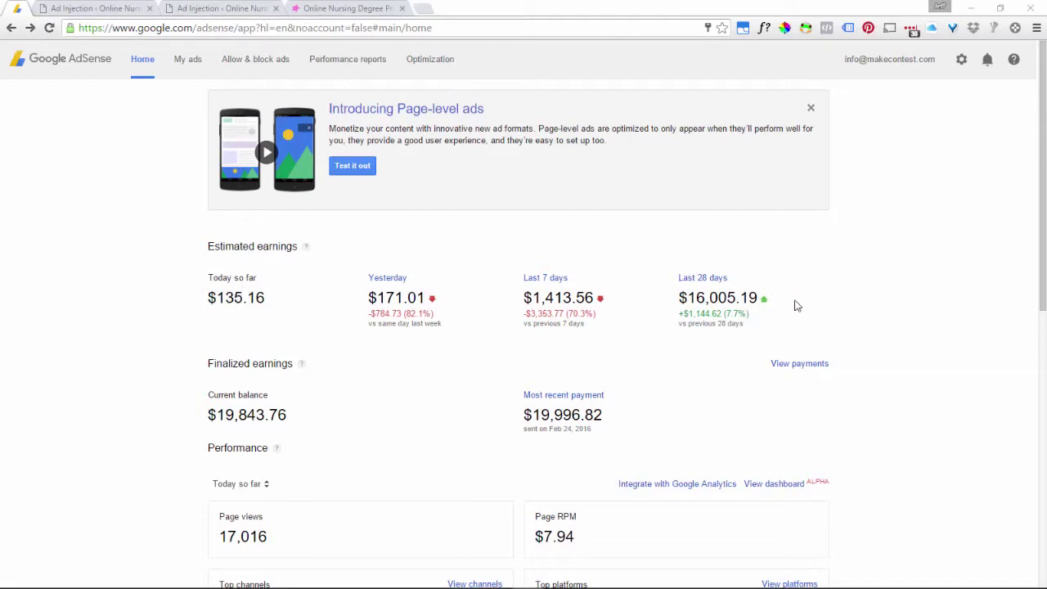
Examine the account home page's estimated and finalized earnings, page views, page RPM, channels, countries and platforms
scroll(837, 298, "down", 1)
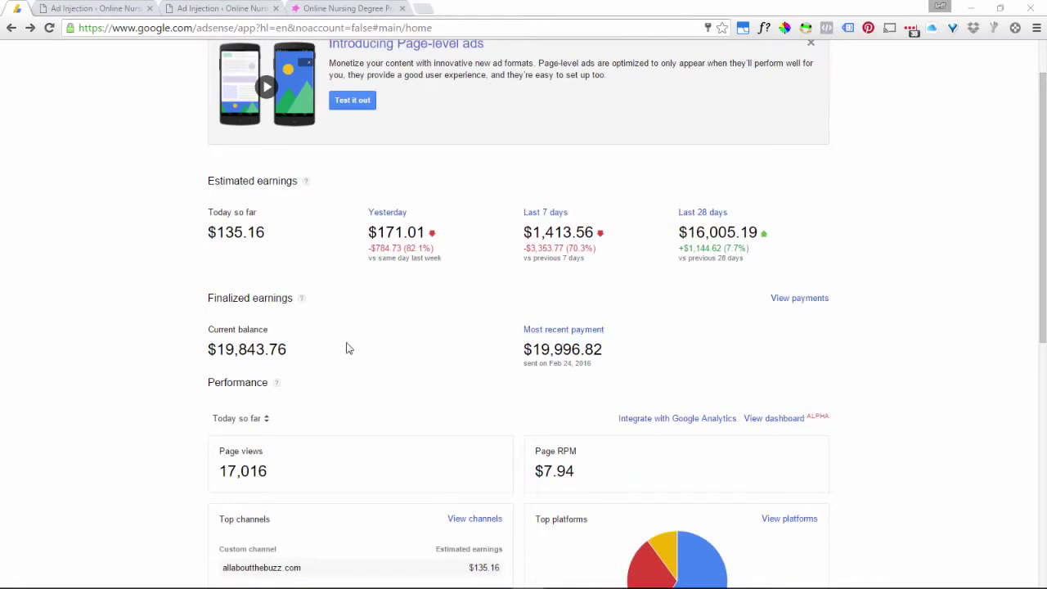
scroll(346, 348, "down", 1)
scroll(346, 348, "down", 1)
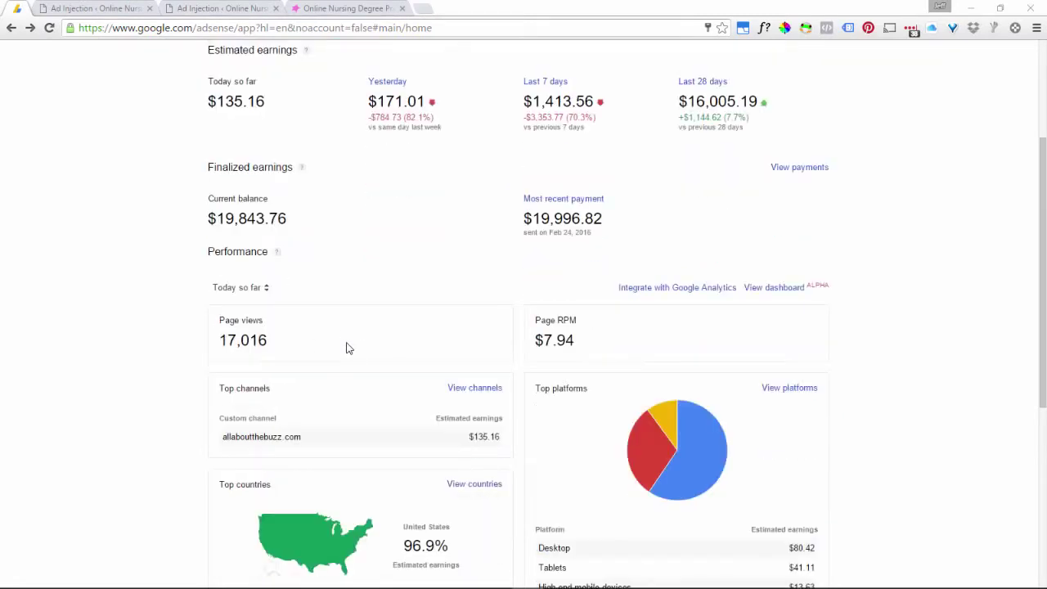
scroll(346, 348, "down", 1)
scroll(346, 348, "down", 2)
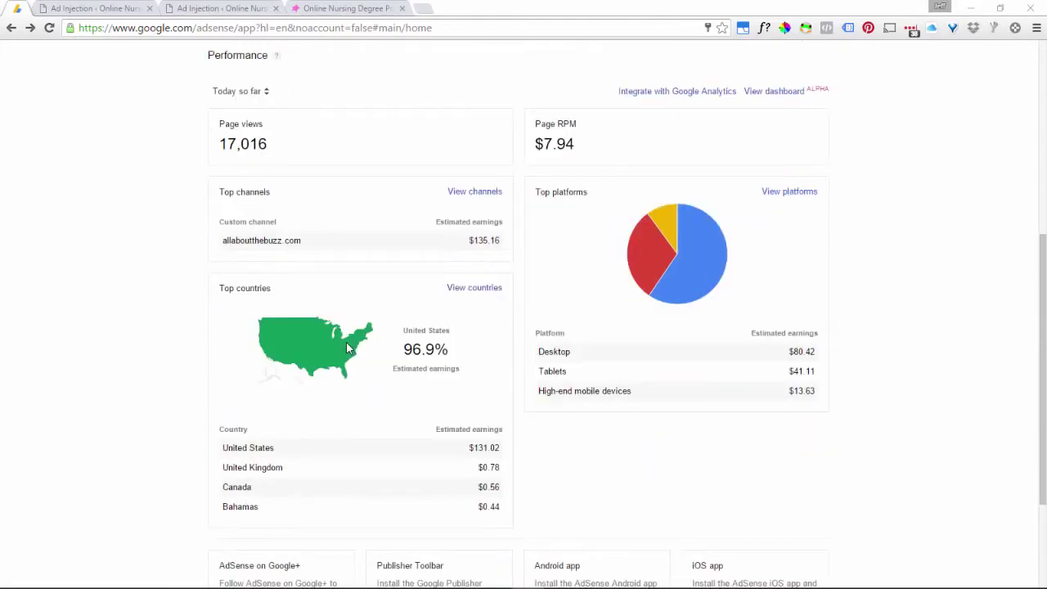
scroll(346, 348, "down", 2)
scroll(346, 348, "up", 7)
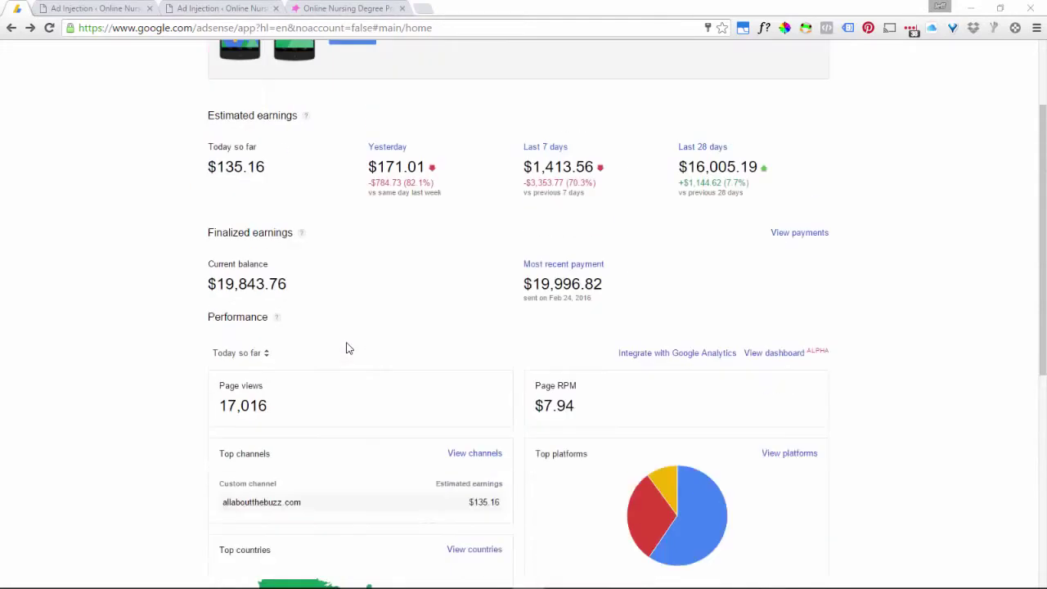
scroll(346, 349, "up", 1)
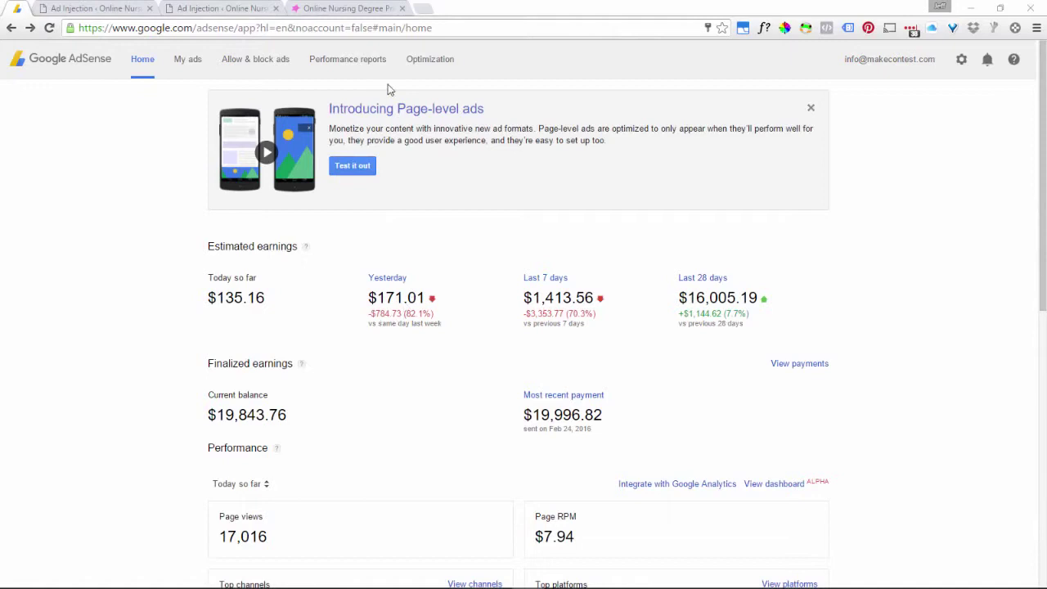
Open the performance reports and look through the lists of common reports and advanced reports
left_click(356, 71)
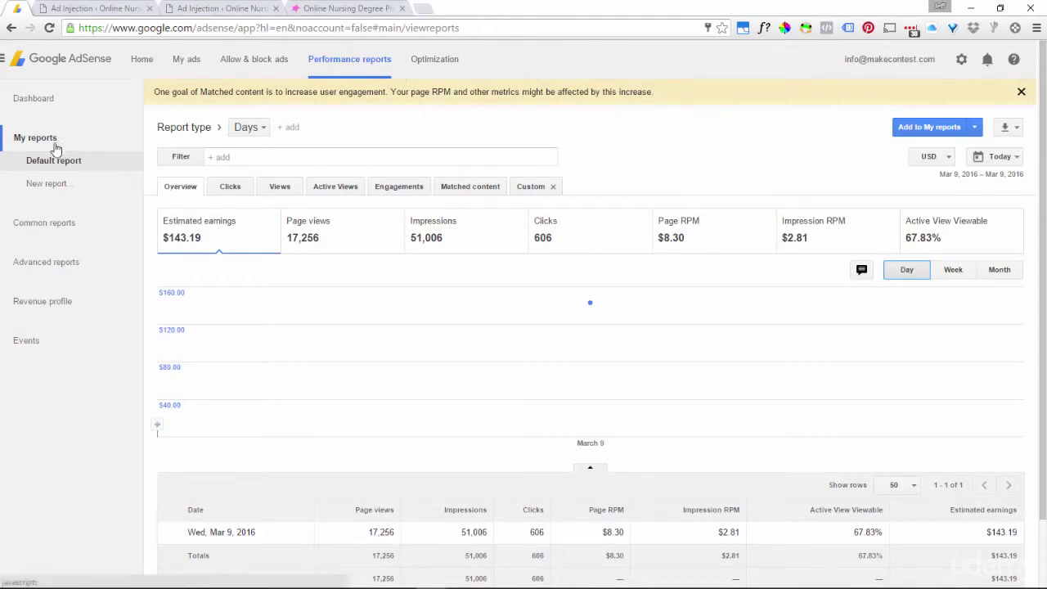
left_click(42, 225)
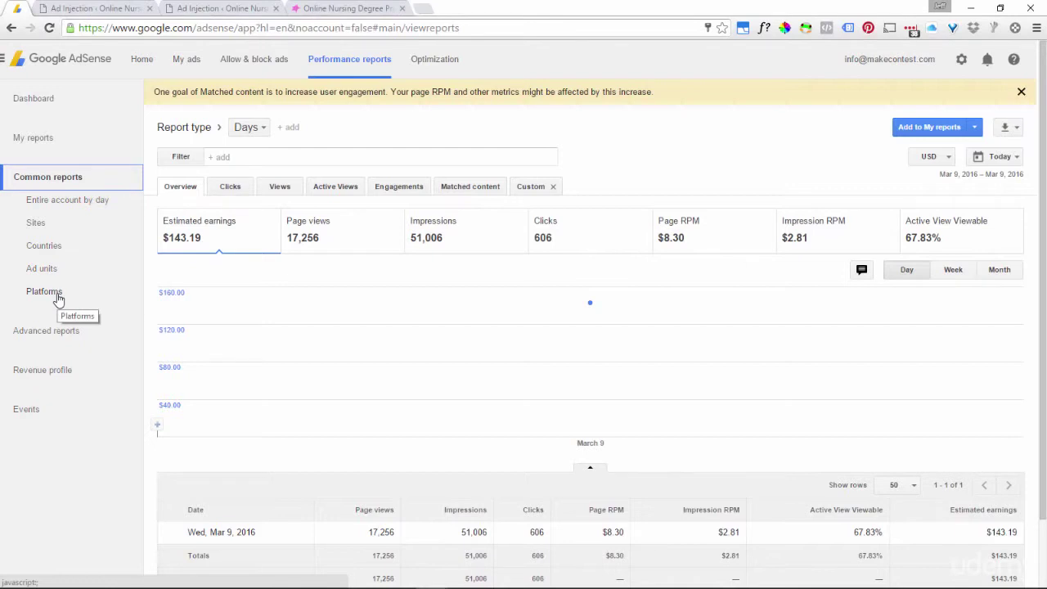
left_click(47, 331)
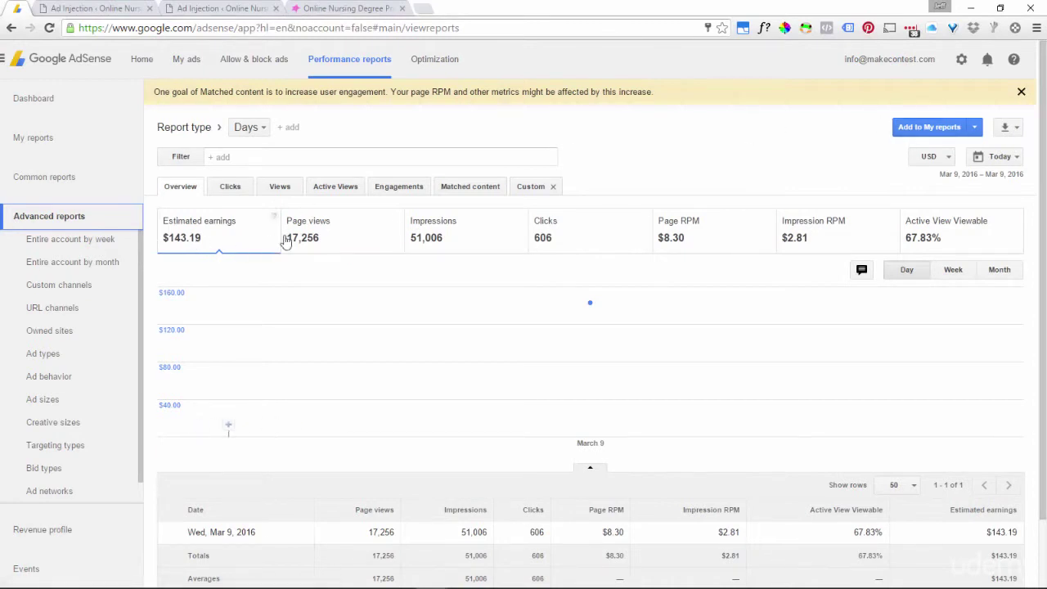
Set the report's date range to this month, March, and view the daily earnings breakdown
left_click(993, 158)
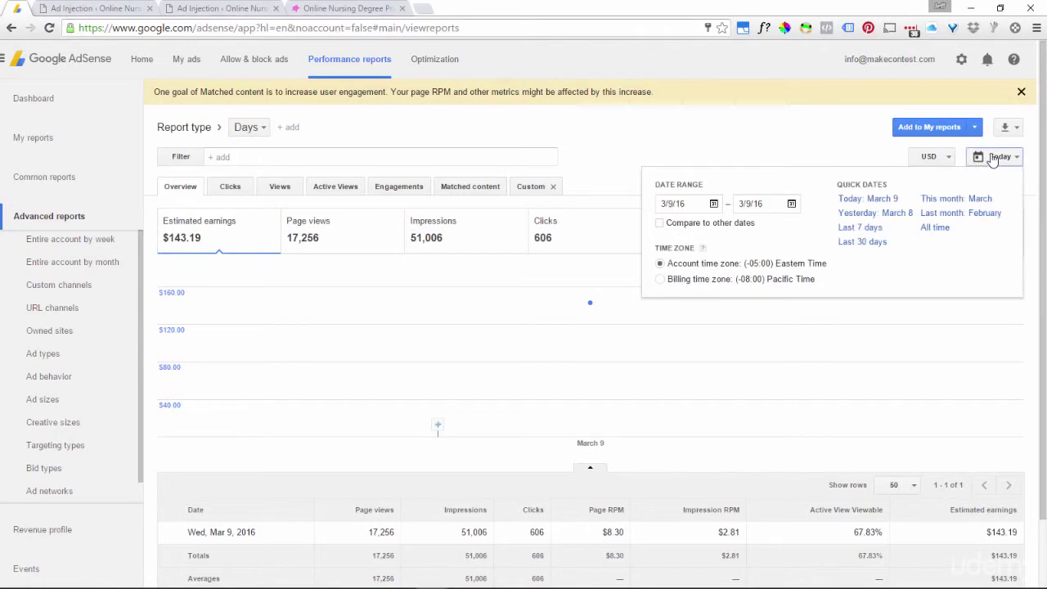
left_click(951, 205)
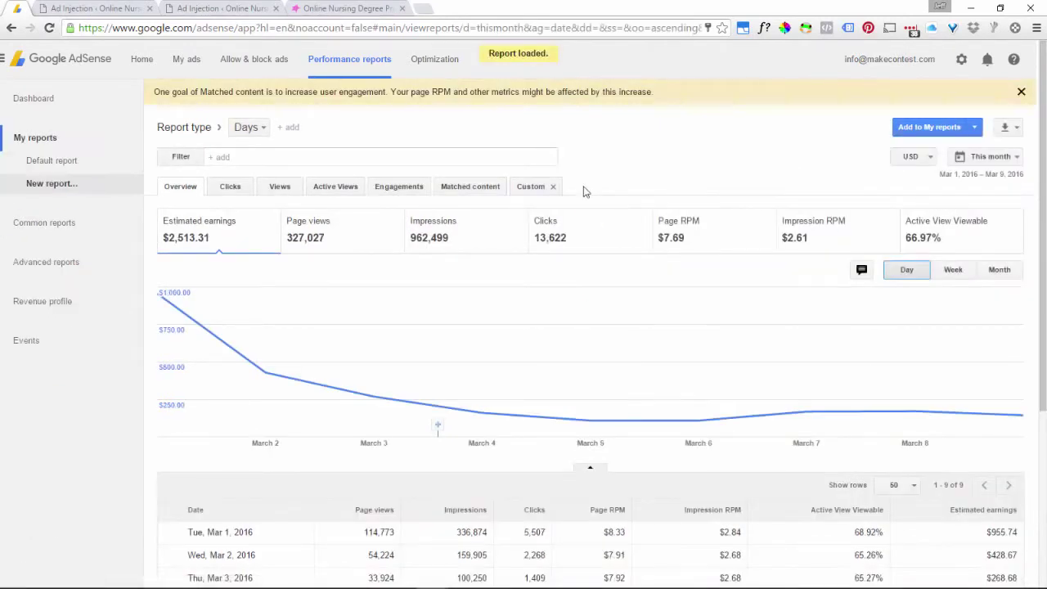
scroll(585, 191, "down", 1)
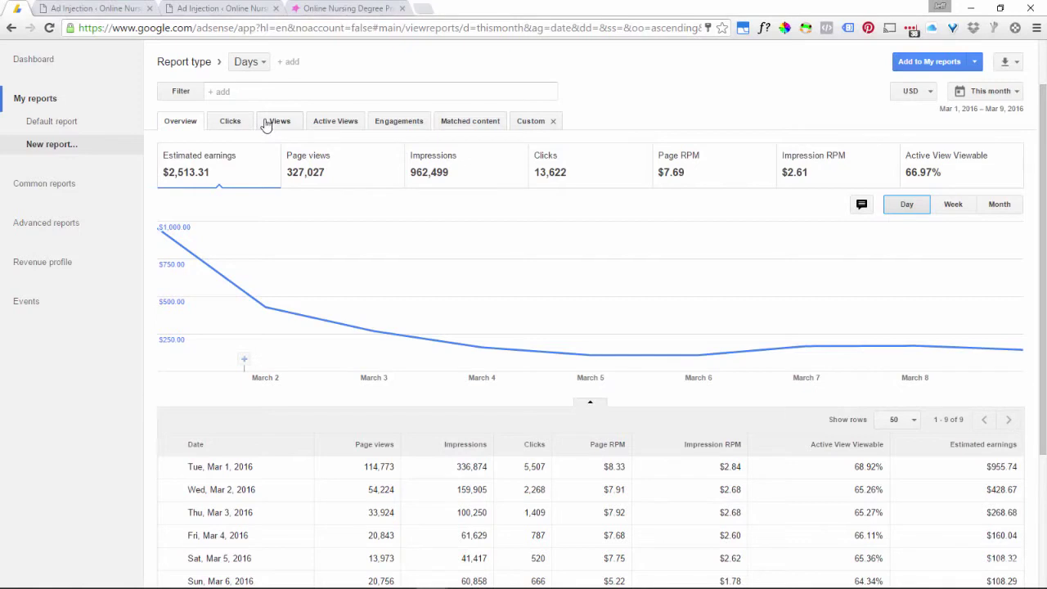
Compare the Clicks metrics of the daily report with its Overview metrics, returning to the Clicks view
left_click(231, 125)
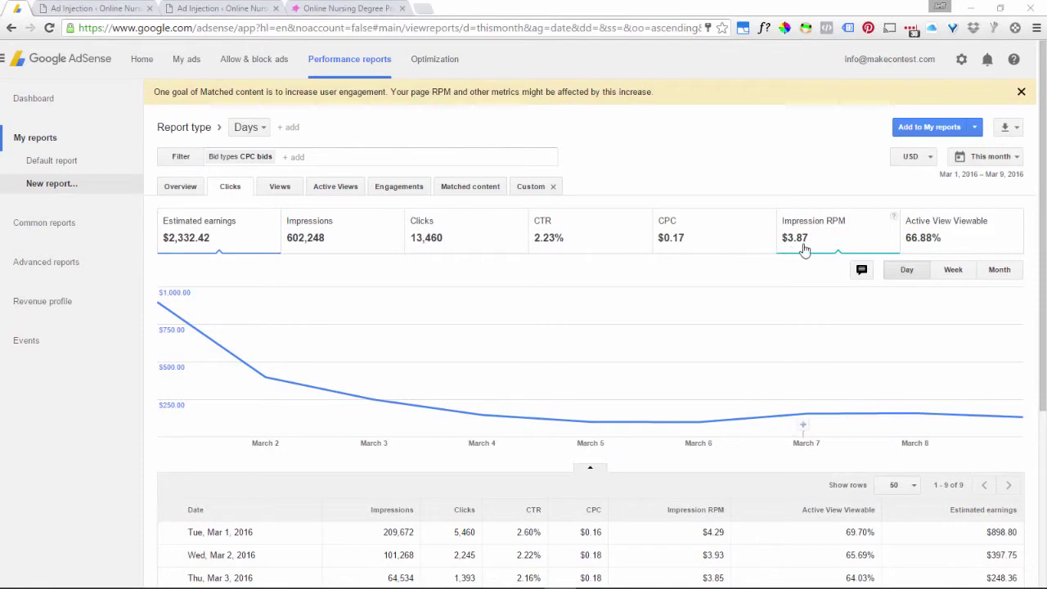
left_click(181, 189)
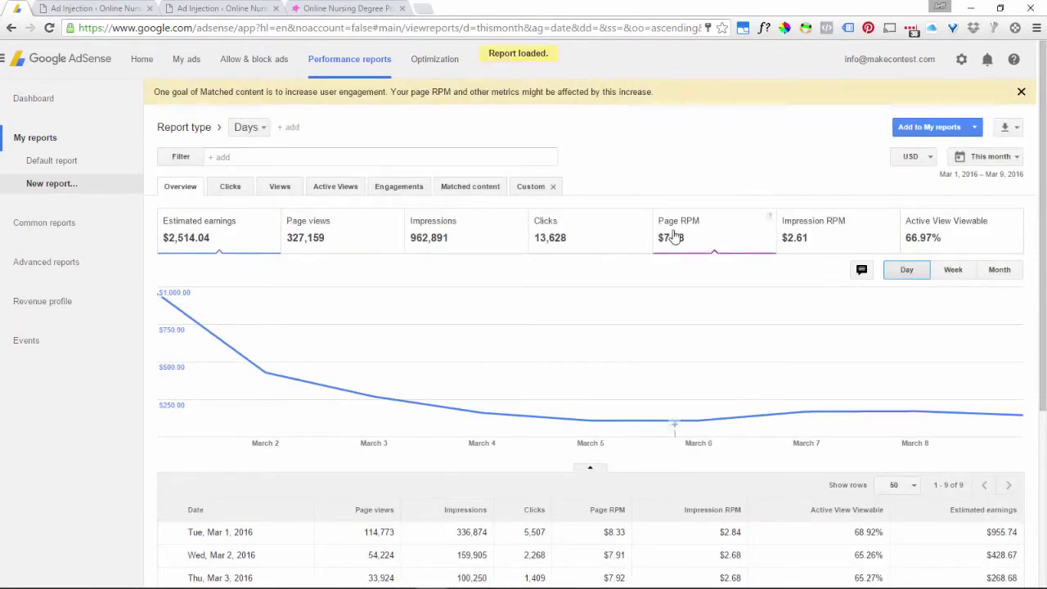
left_click(240, 193)
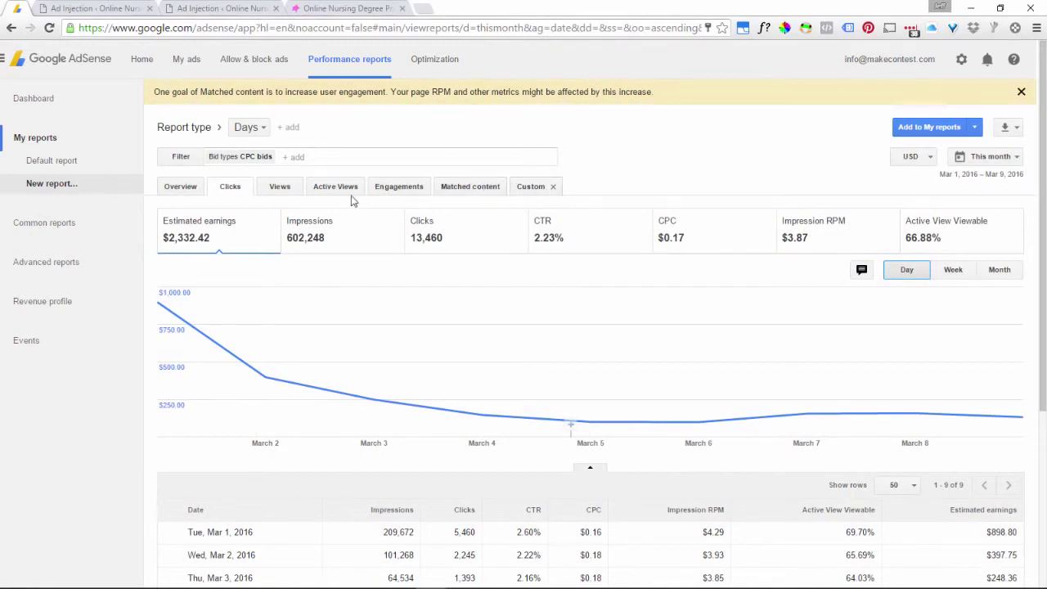
Examine the Views metrics for CPM bids, including the earnings chart and the daily impression RPM figures
left_click(278, 190)
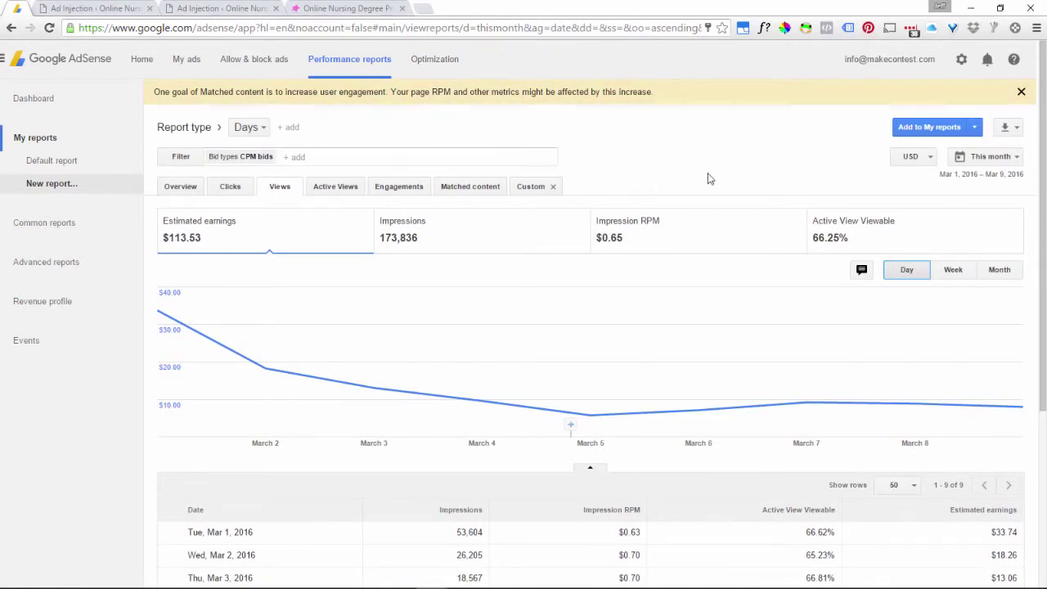
mouse_move(697, 321)
scroll(697, 321, "down", 1)
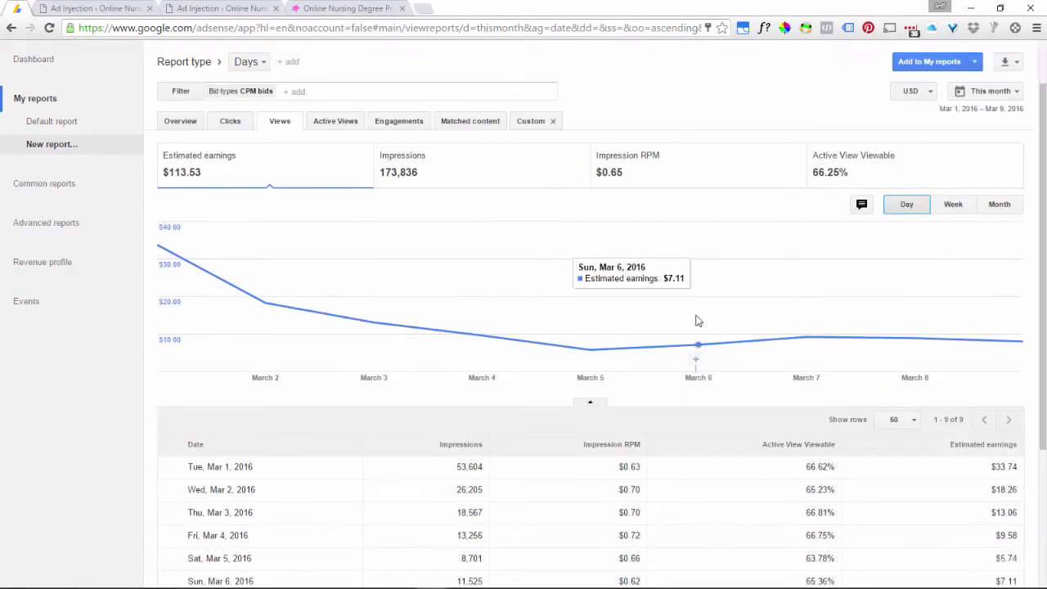
scroll(697, 321, "up", 1)
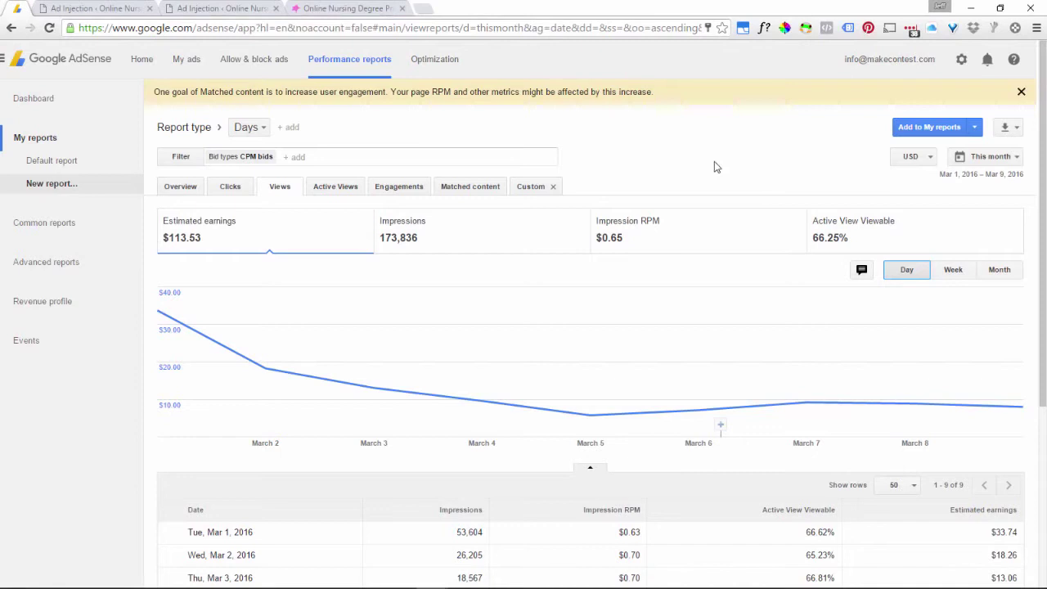
Return to the Overview metrics and examine the daily table of page views, clicks, RPM and estimated earnings
left_click(181, 186)
scroll(535, 260, "down", 2)
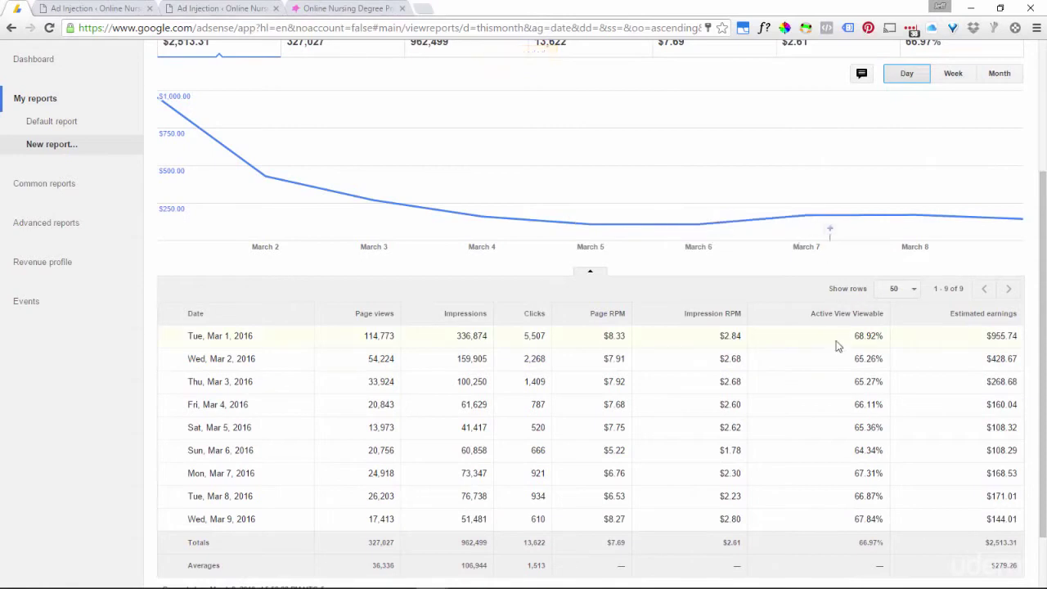
scroll(823, 390, "down", 1)
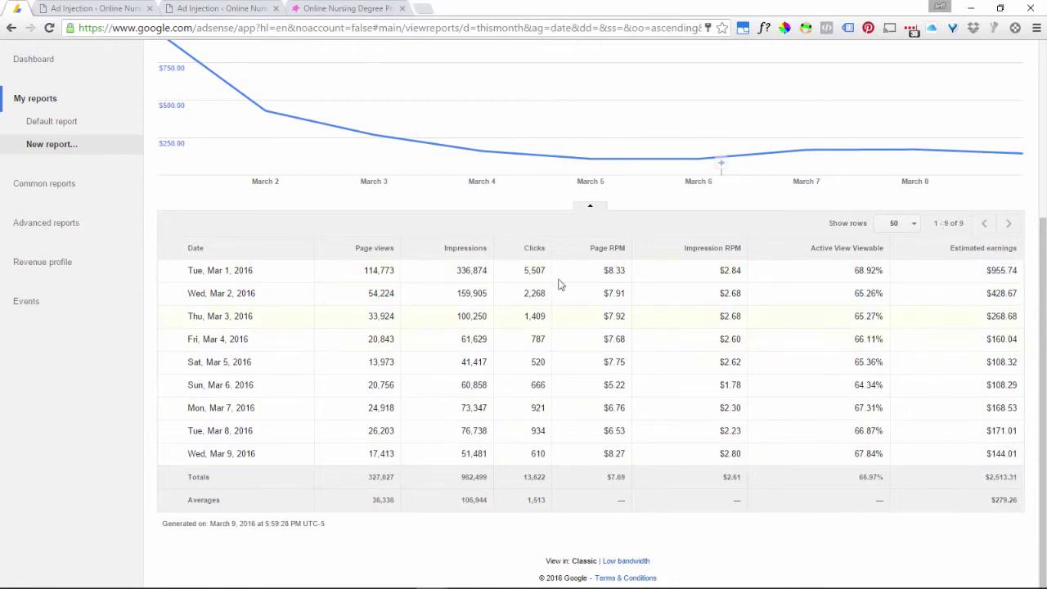
Open the advanced Ad sizes report and review its breakdown of impressions, clicks and earnings
left_click(62, 226)
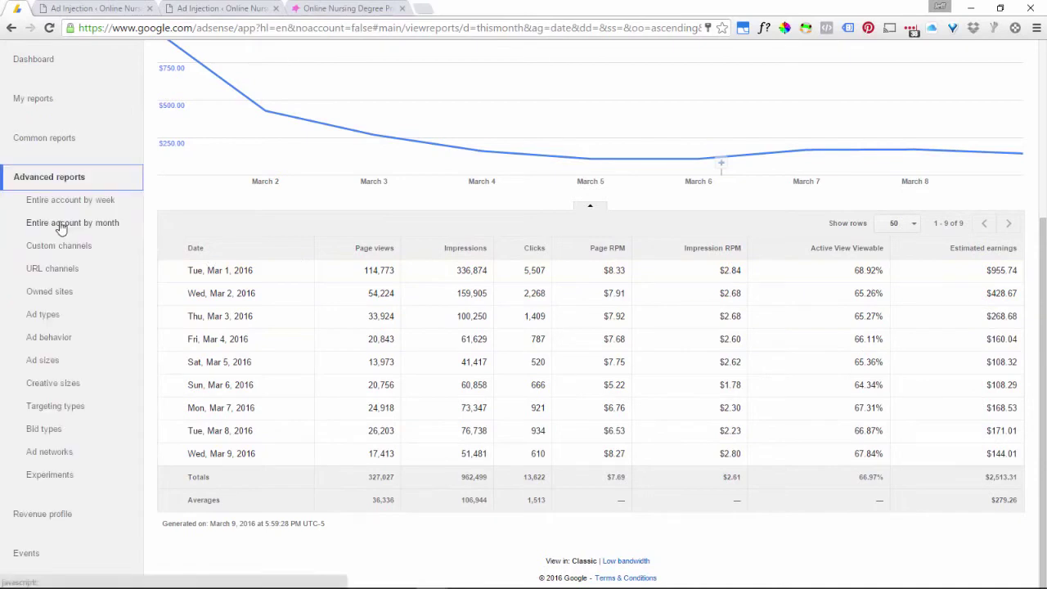
left_click(57, 360)
scroll(319, 293, "down", 1)
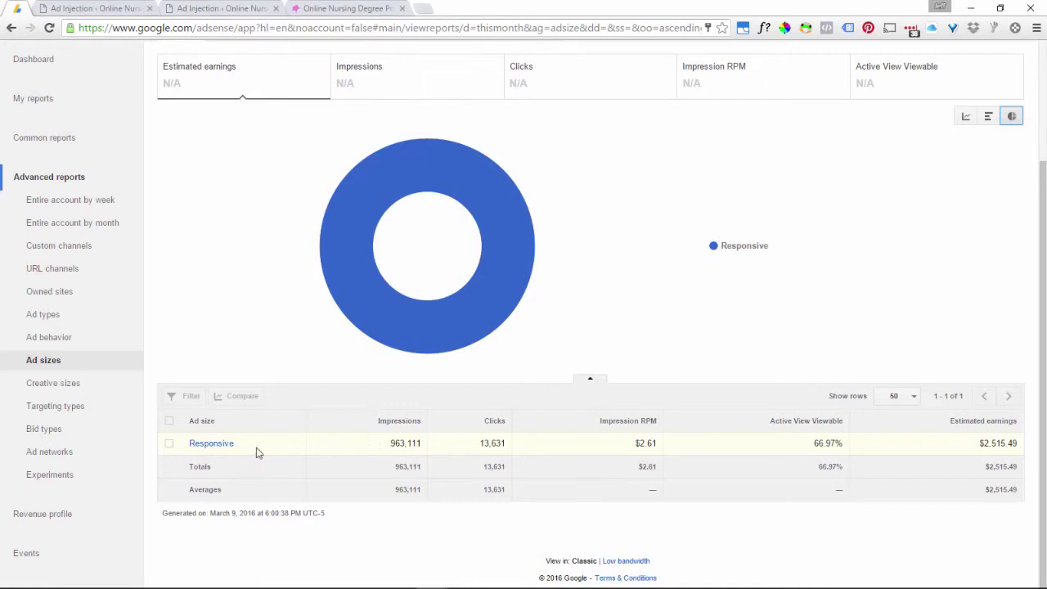
Examine the advanced Targeting types report and the Bid types report, comparing impressions, clicks and earnings per type
left_click(78, 408)
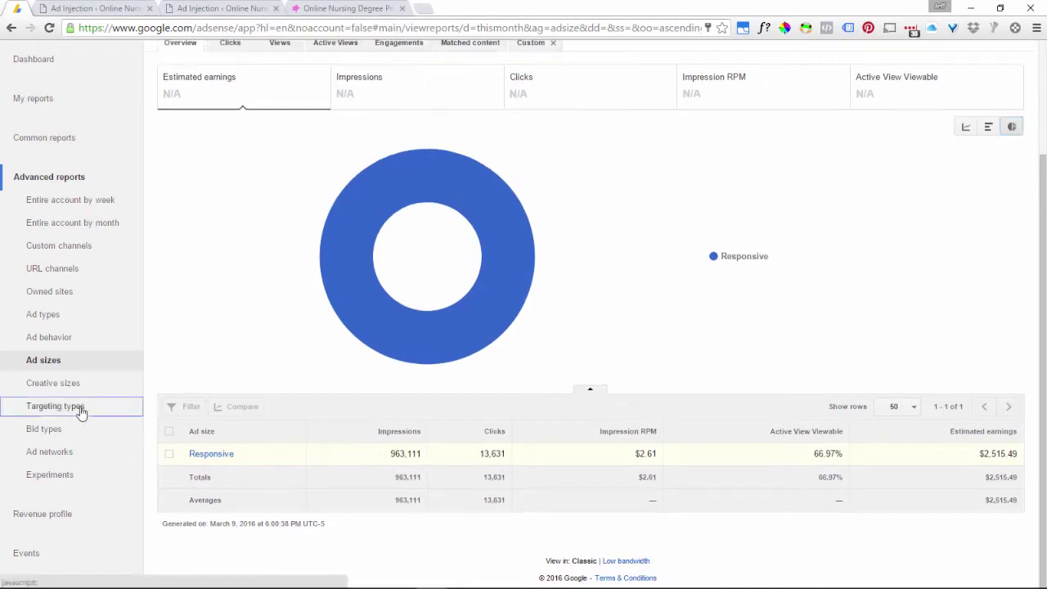
scroll(224, 420, "down", 3)
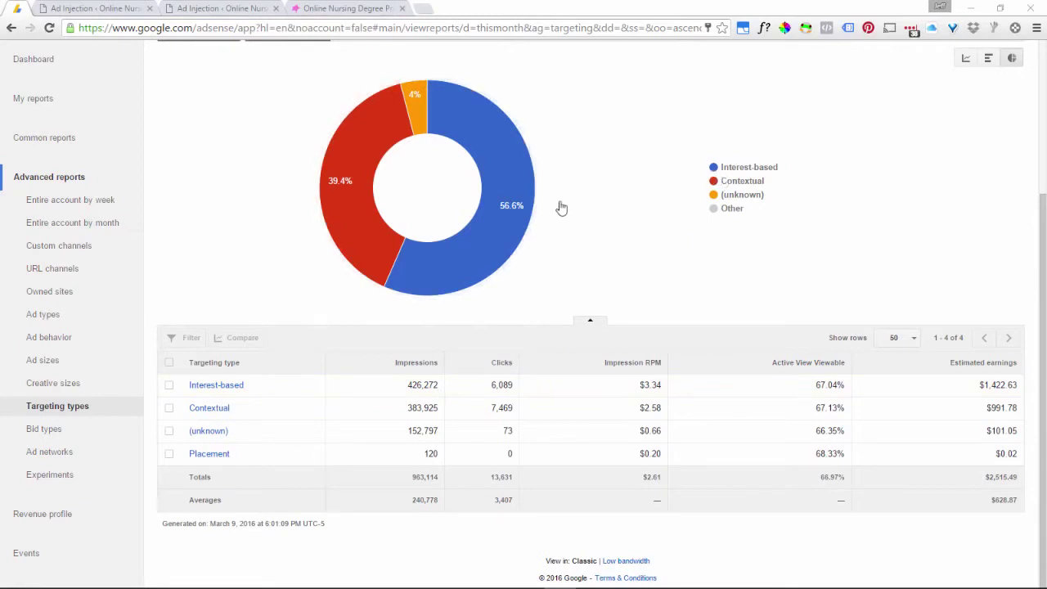
mouse_move(518, 219)
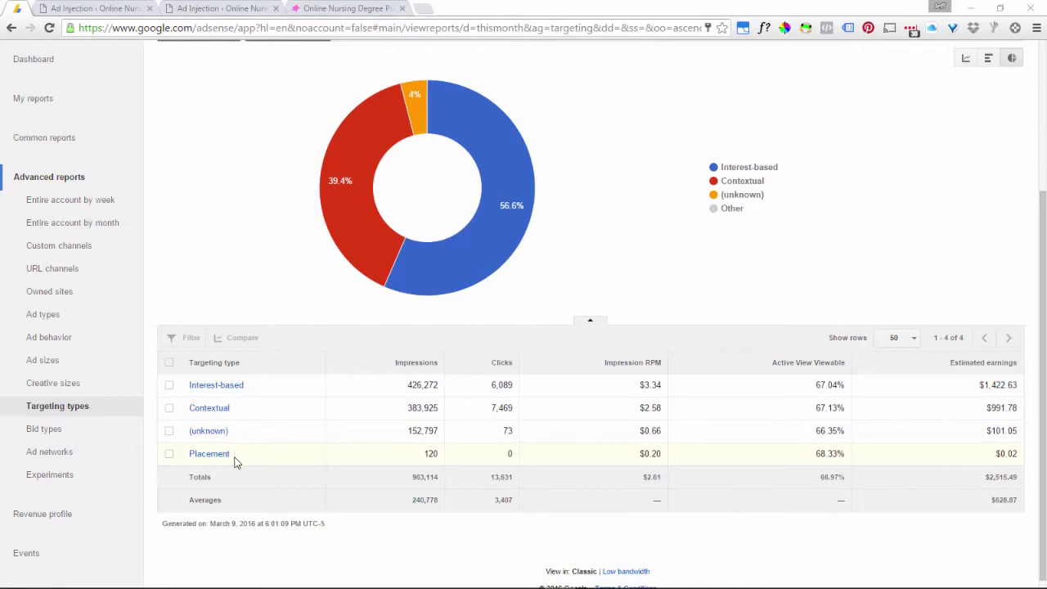
left_click(442, 464)
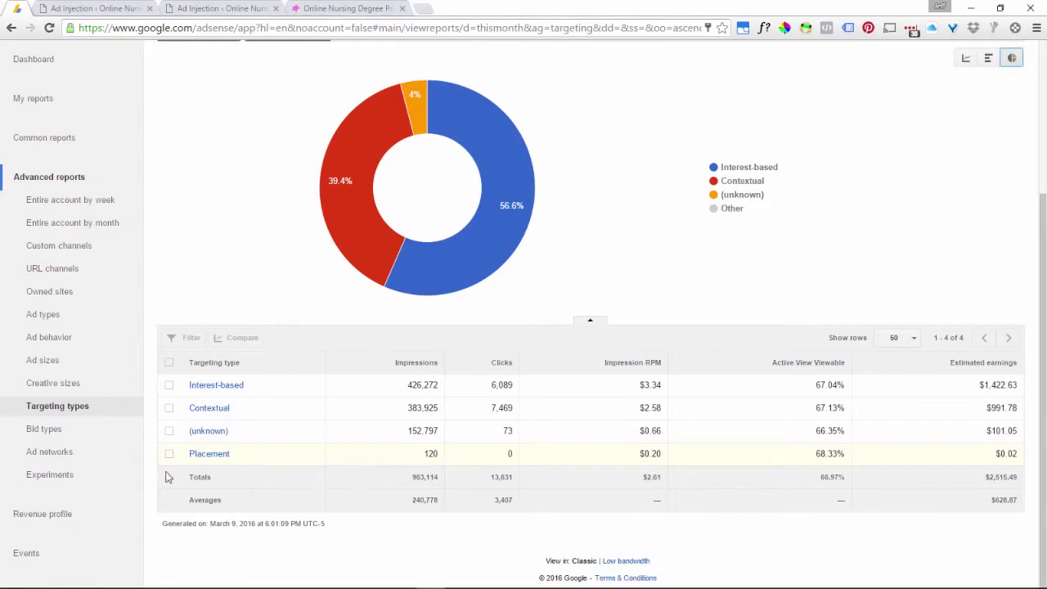
left_click(57, 438)
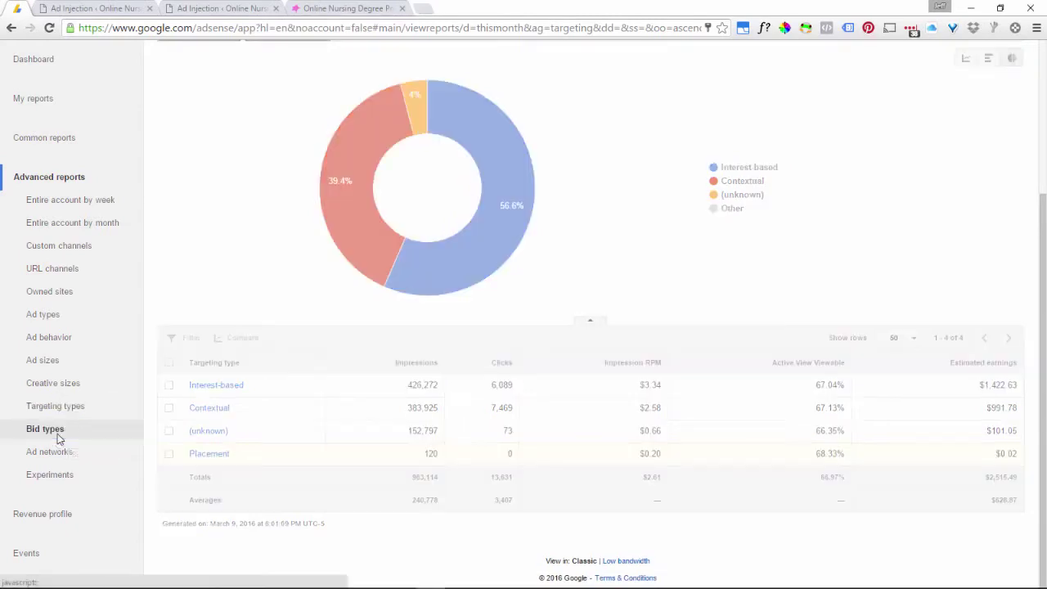
scroll(163, 441, "down", 3)
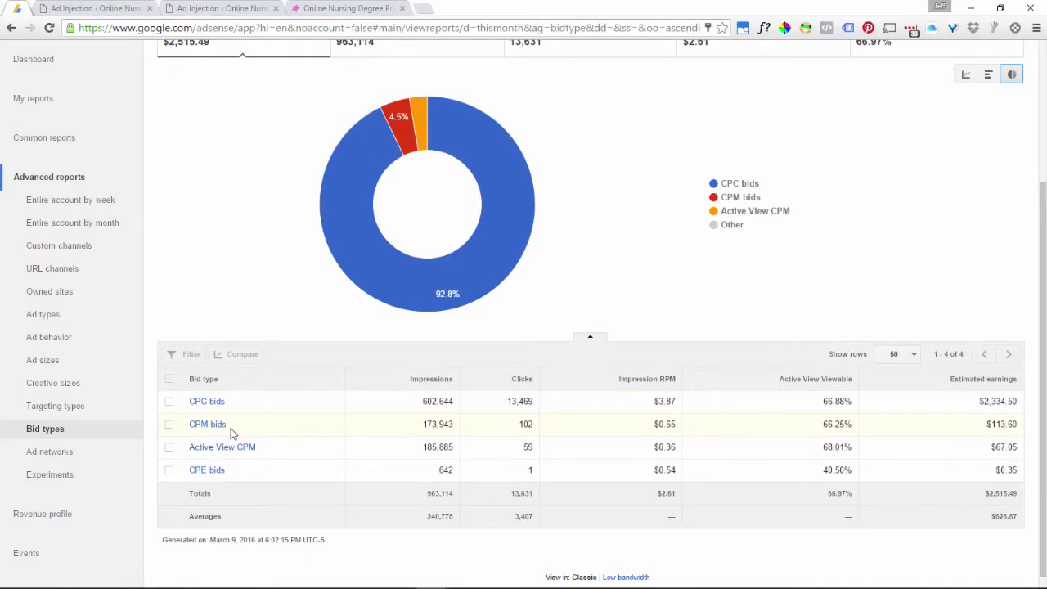
Open the advanced Ad networks report and examine the impressions, clicks and earnings of the listed networks
left_click(50, 451)
scroll(204, 458, "down", 4)
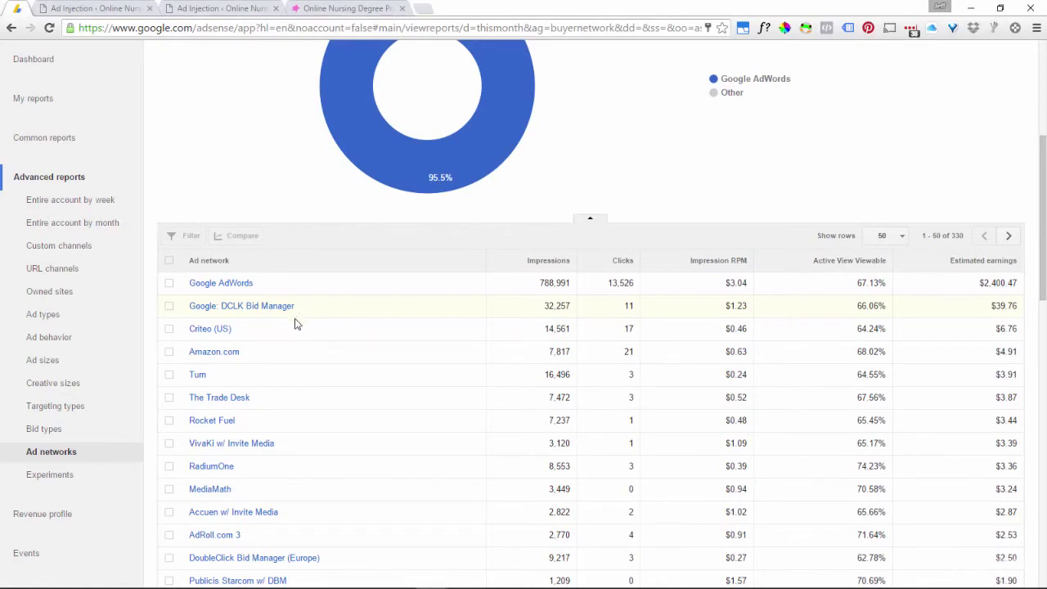
scroll(292, 338, "down", 2)
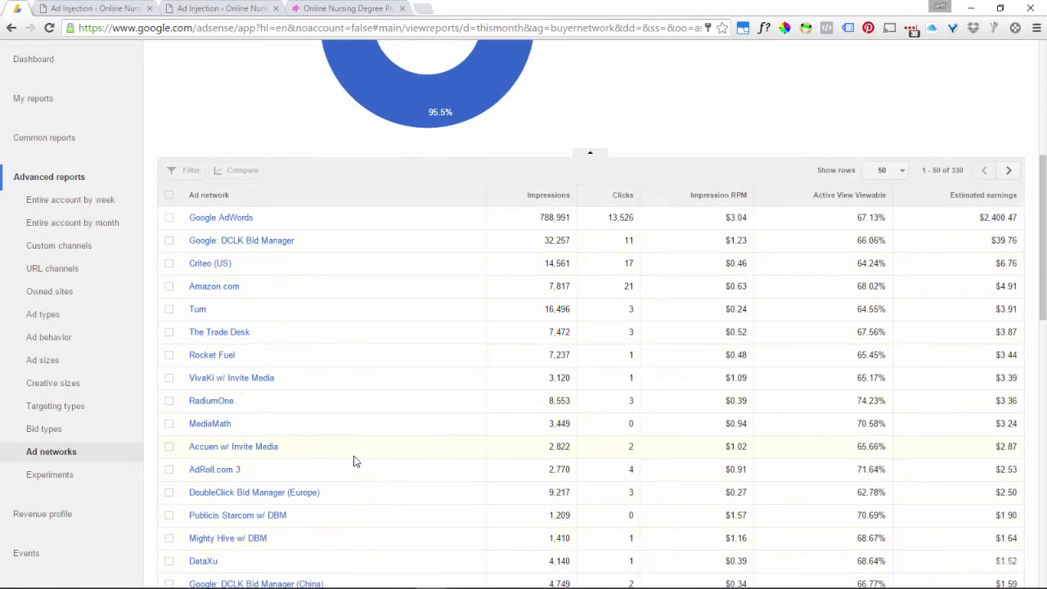
scroll(354, 462, "down", 2)
scroll(353, 461, "down", 4)
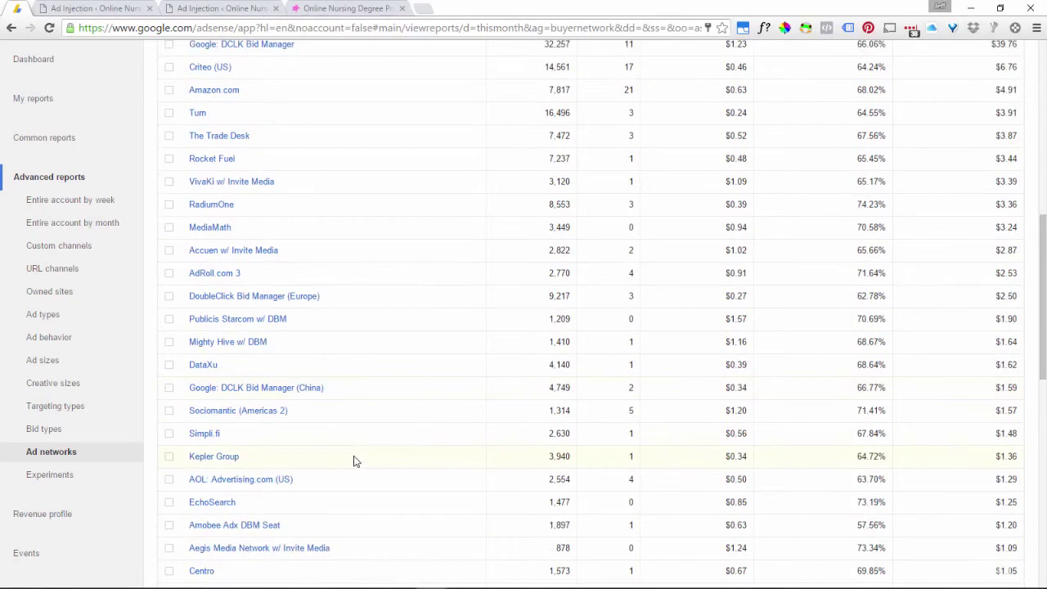
scroll(354, 462, "down", 6)
scroll(353, 461, "up", 10)
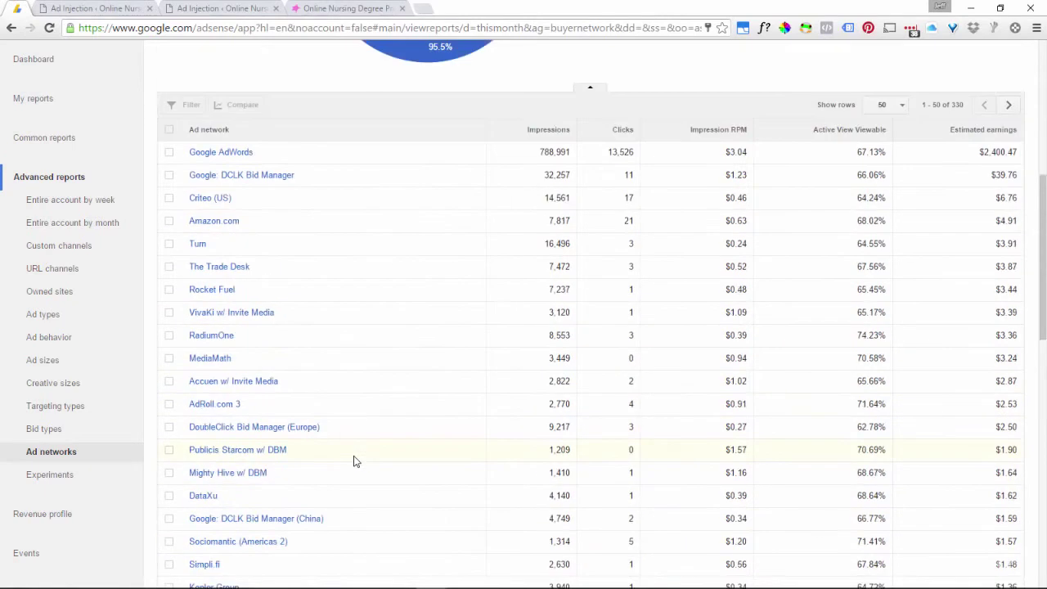
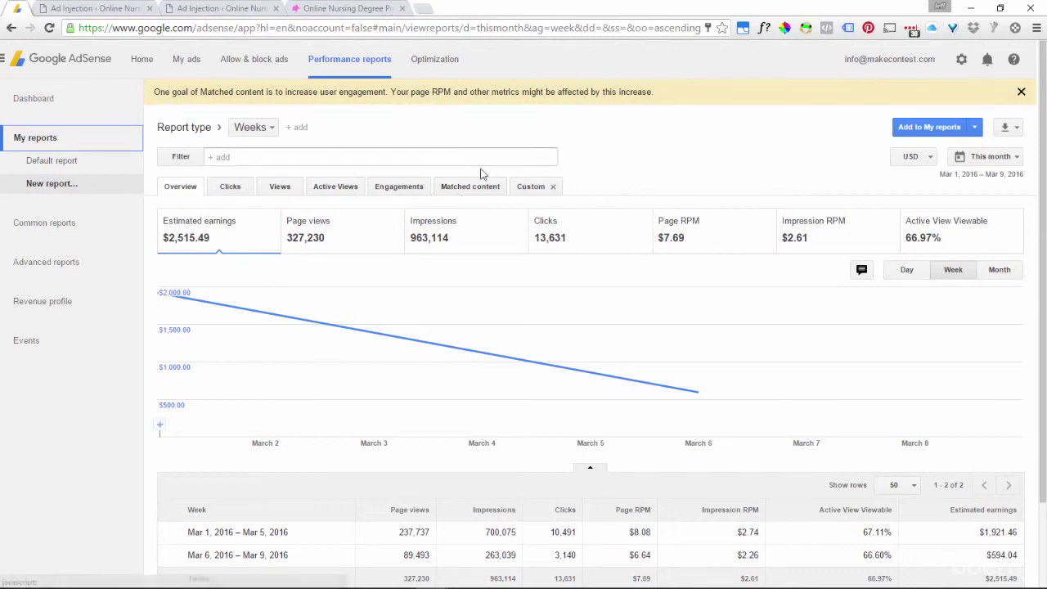
Change the report type from weeks to Days and show the Custom metrics with the daily coverage table
left_click(258, 130)
left_click(262, 171)
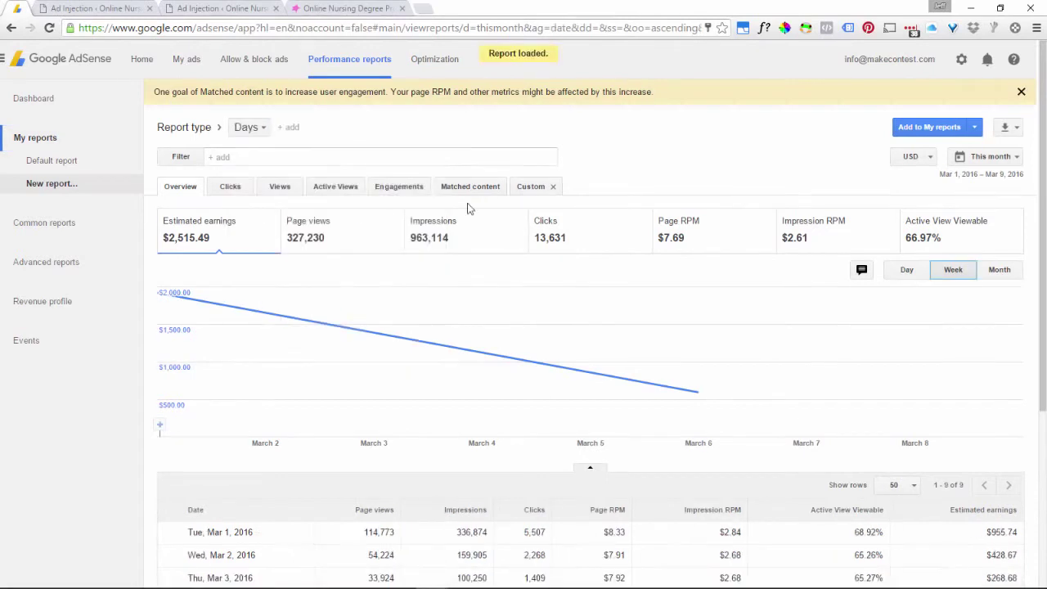
left_click(527, 191)
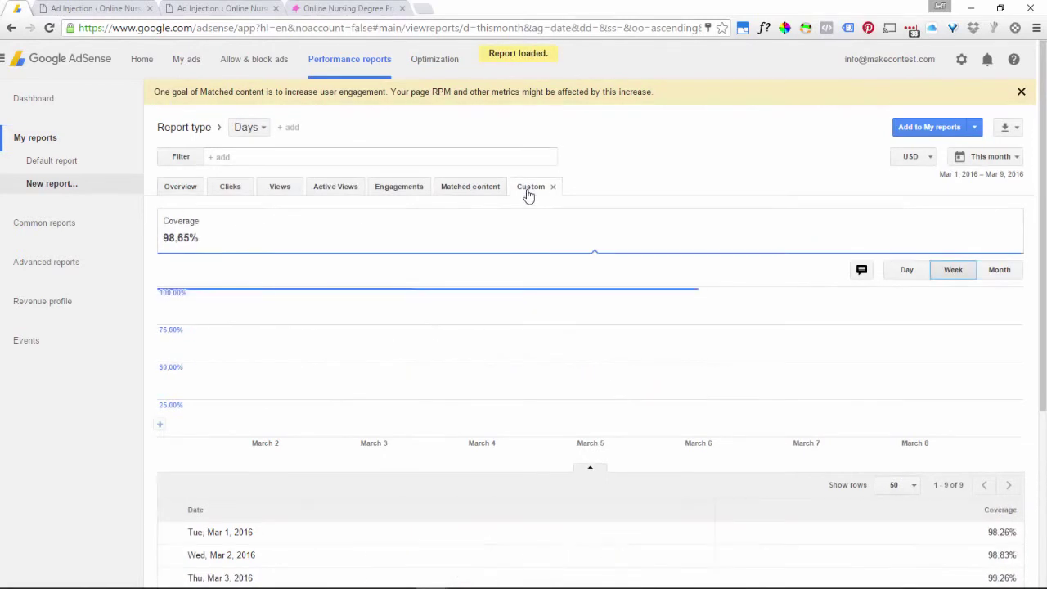
scroll(625, 209, "down", 3)
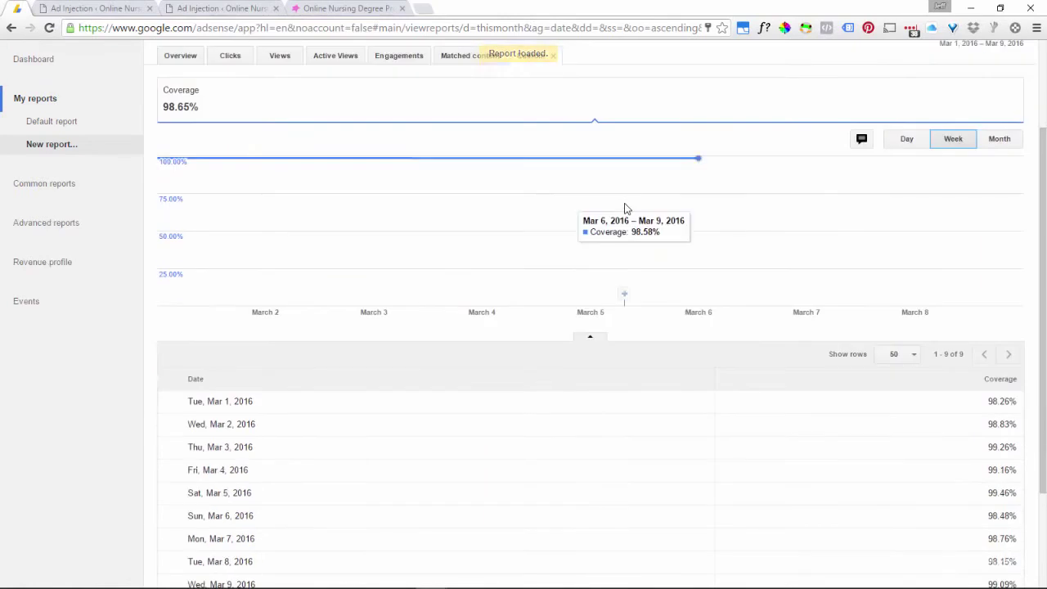
Examine the daily coverage chart and table for this month, and switch the report to the Clicks metrics
scroll(625, 206, "up", 1)
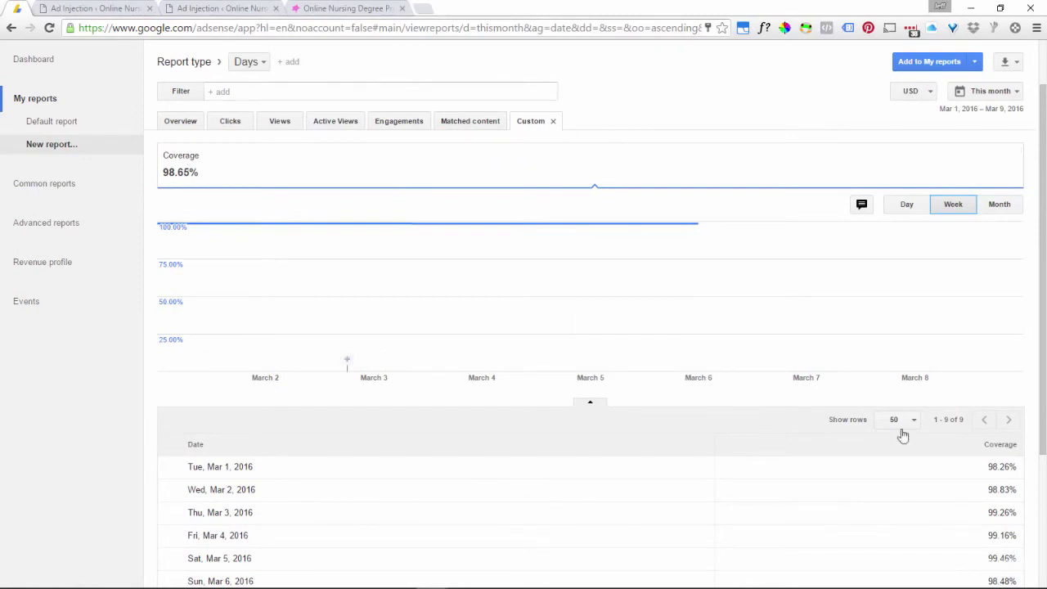
scroll(426, 438, "down", 2)
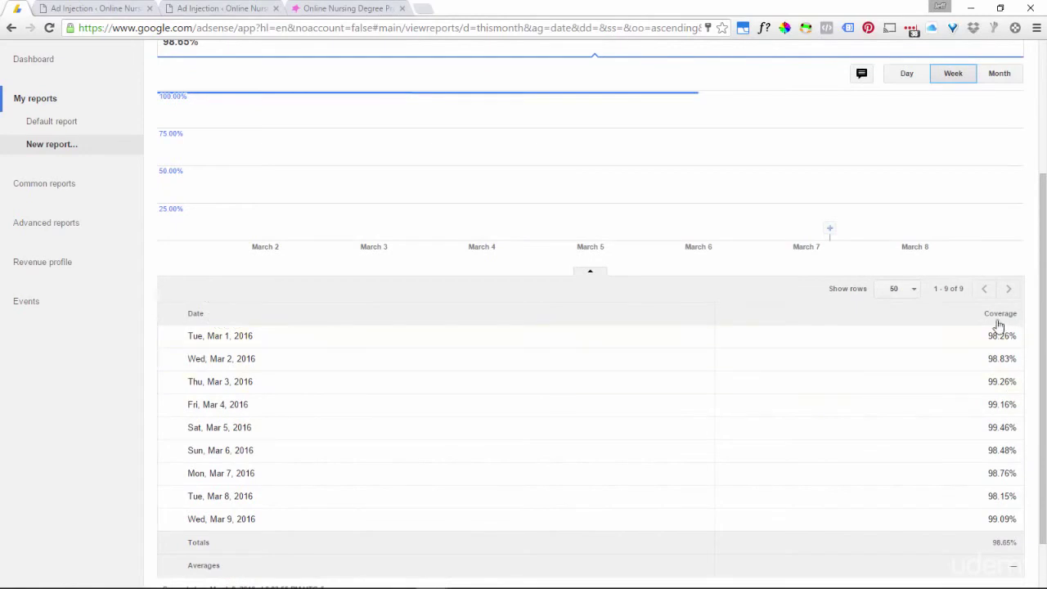
scroll(851, 336, "up", 1)
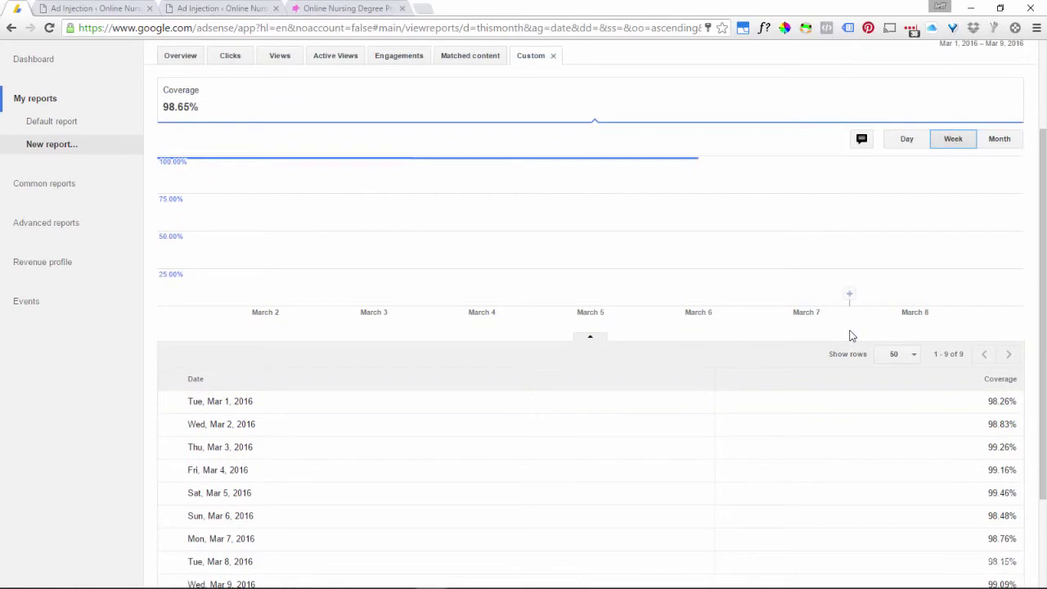
scroll(784, 437, "down", 1)
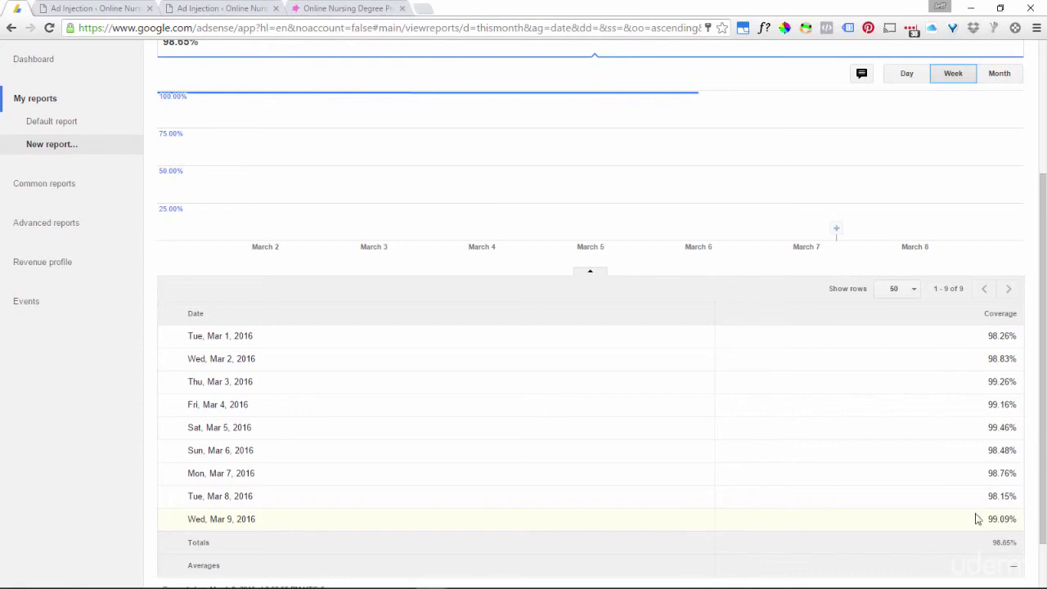
scroll(779, 440, "up", 1)
scroll(779, 440, "up", 2)
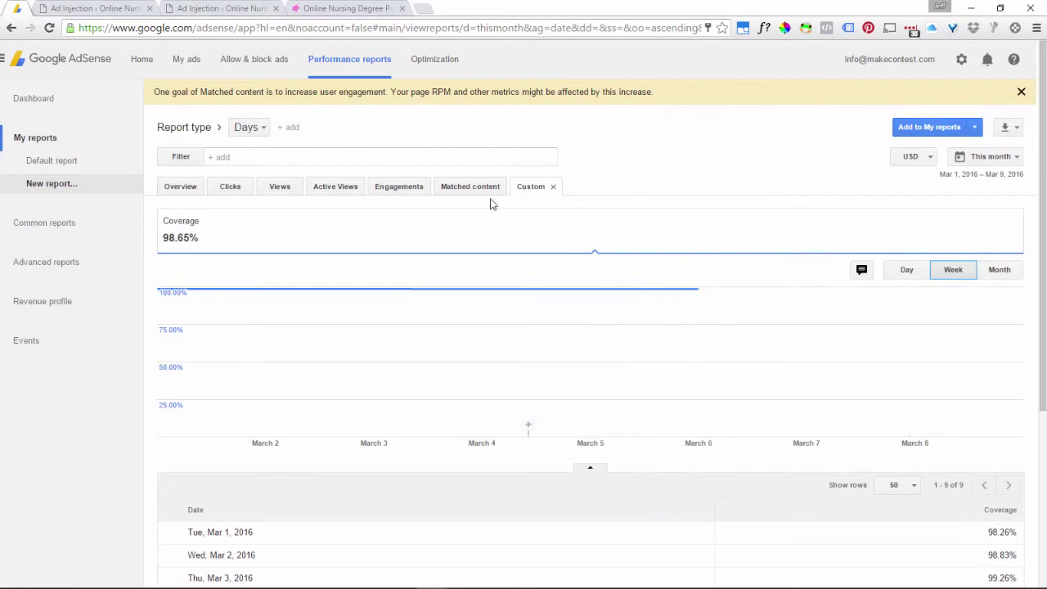
left_click(225, 191)
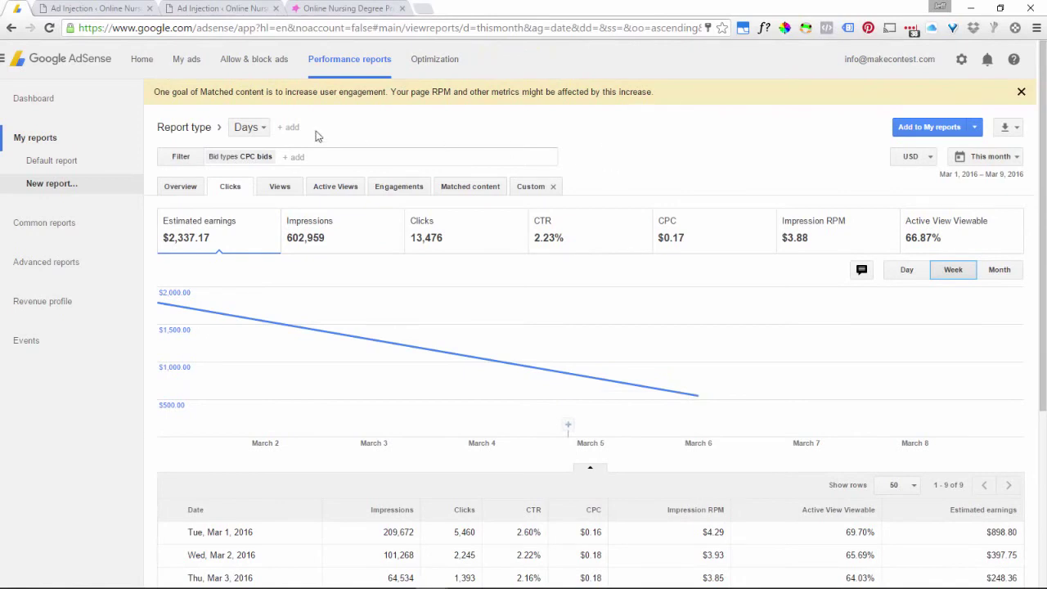
Open the General categories settings for allowing and blocking ads
left_click(243, 65)
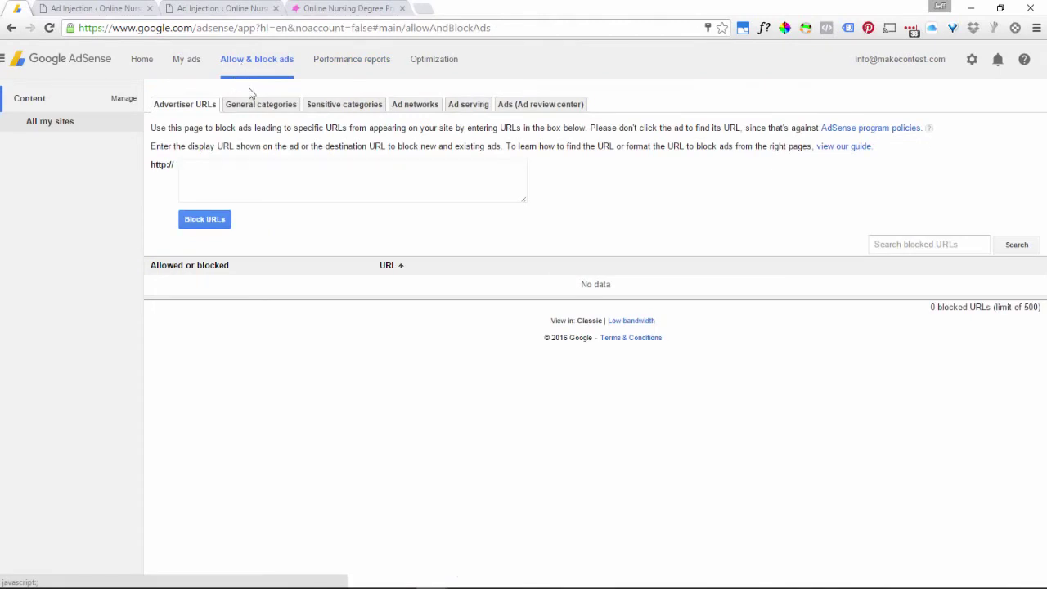
left_click(273, 110)
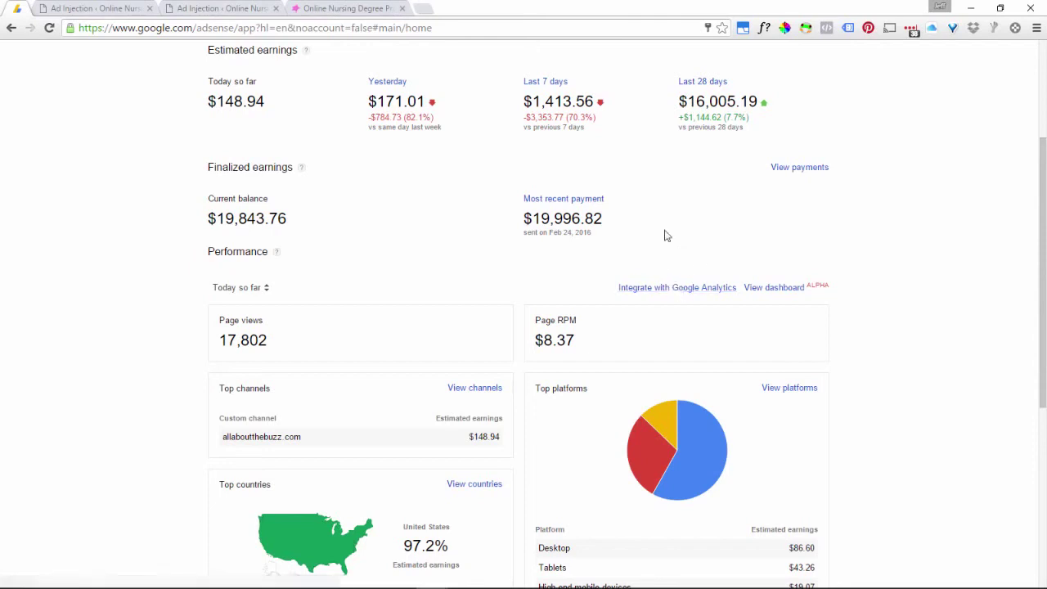
Review the estimated earnings on the AdSense home page and open the Google Analytics integration for Performance
scroll(663, 234, "up", 3)
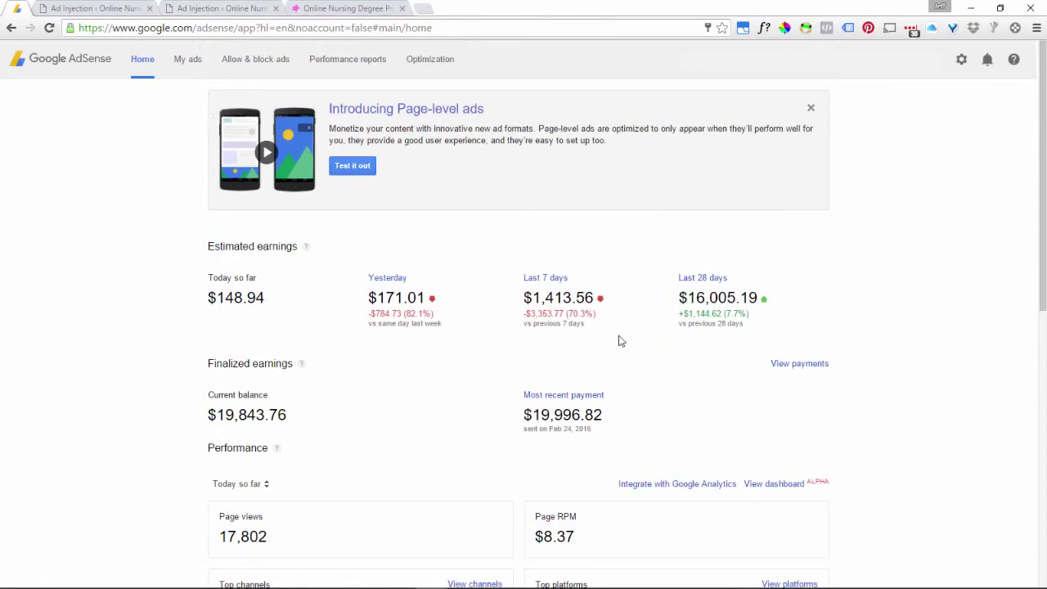
left_click(665, 484)
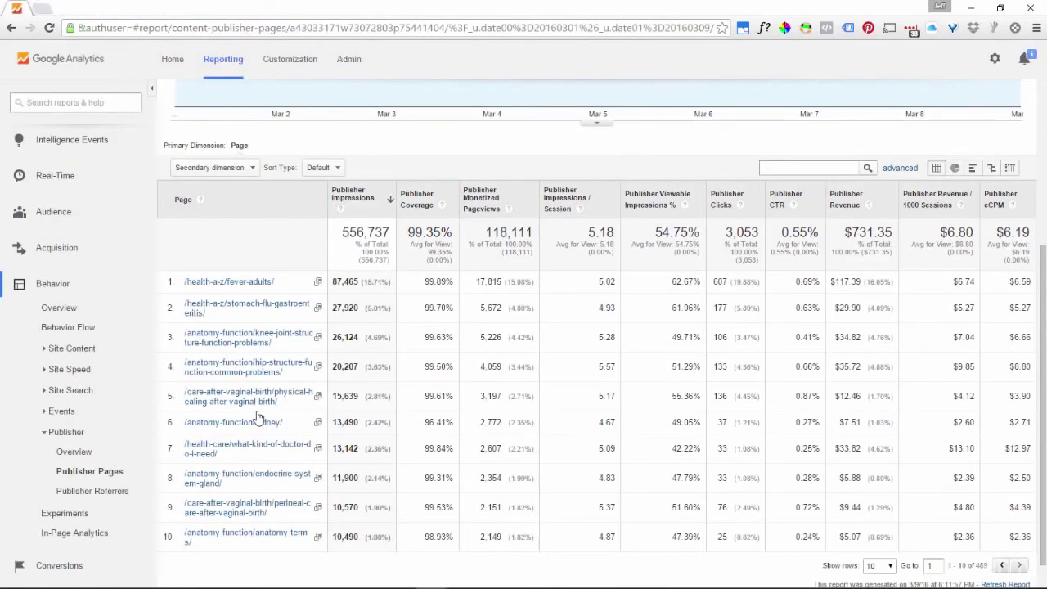
Examine the Publisher Pages report in Google Analytics, comparing impressions, coverage, clicks, revenue and eCPM per page
scroll(259, 417, "up", 2)
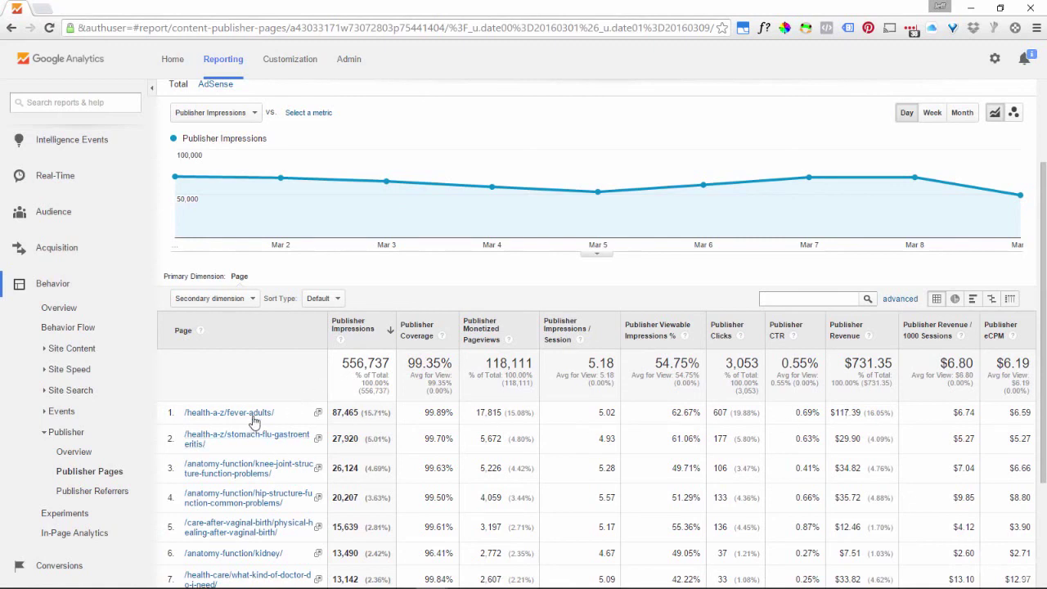
scroll(442, 394, "down", 1)
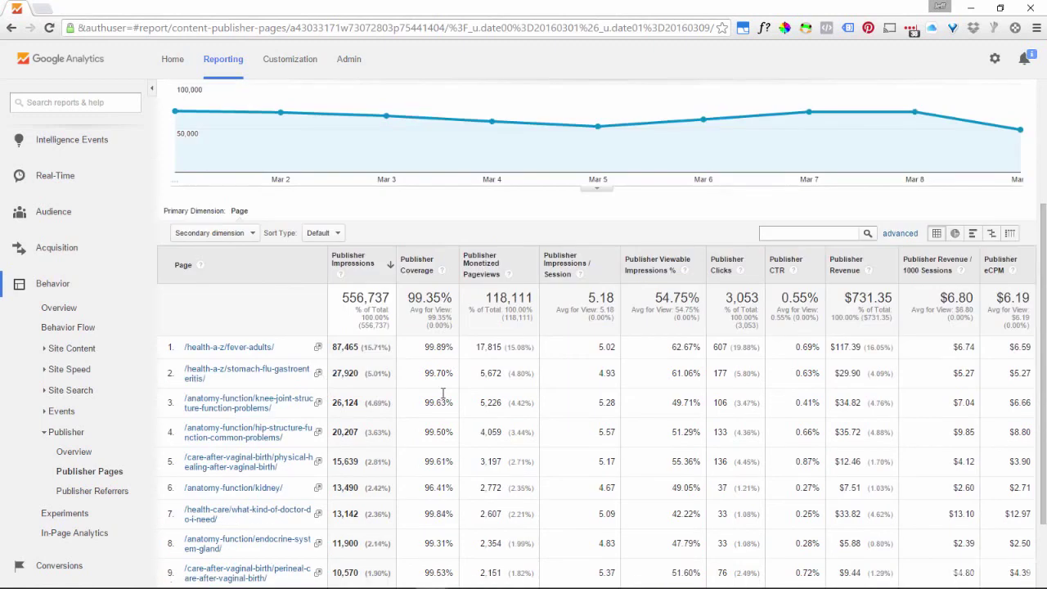
scroll(443, 395, "down", 1)
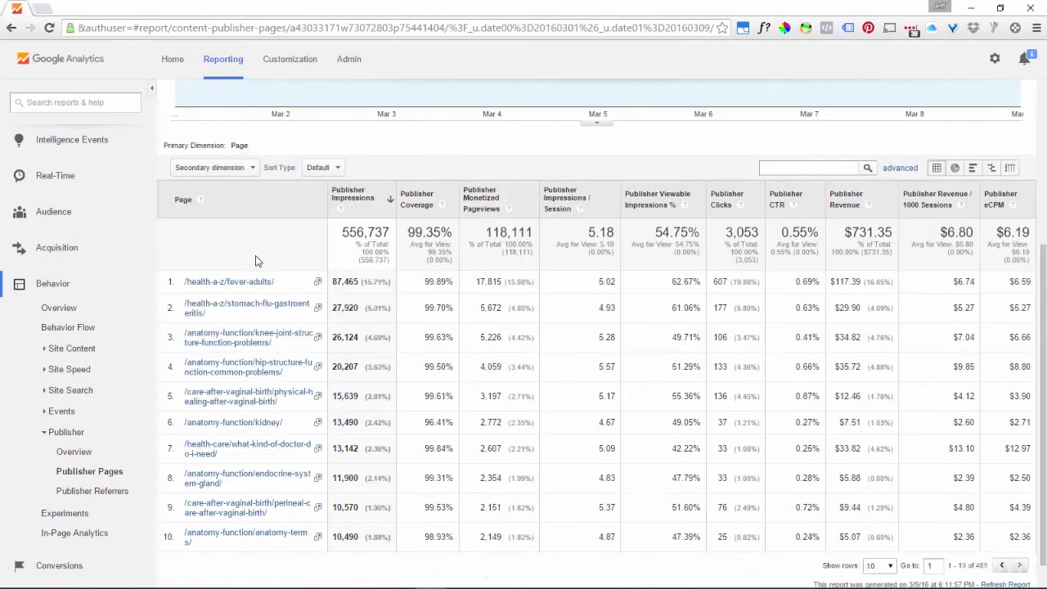